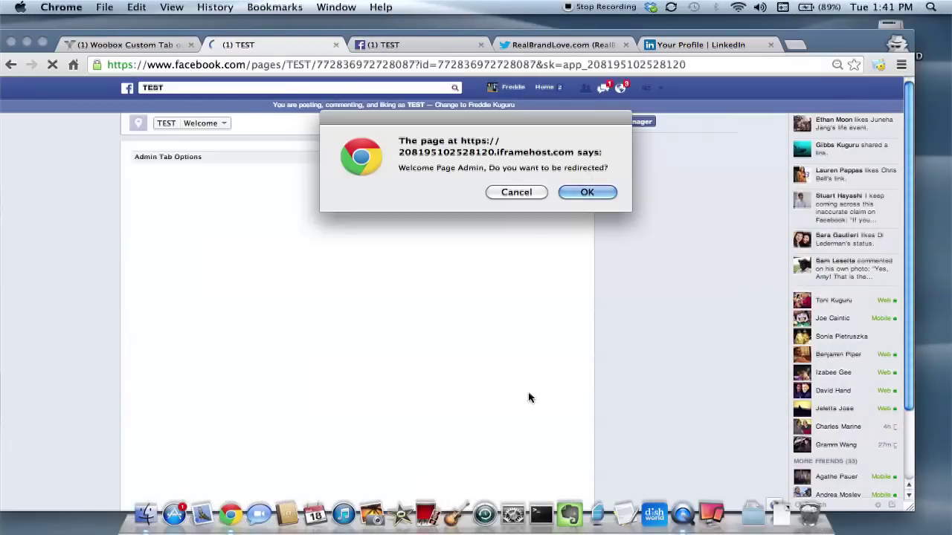
Accept the redirect from the TEST page's Welcome tab
click(588, 194)
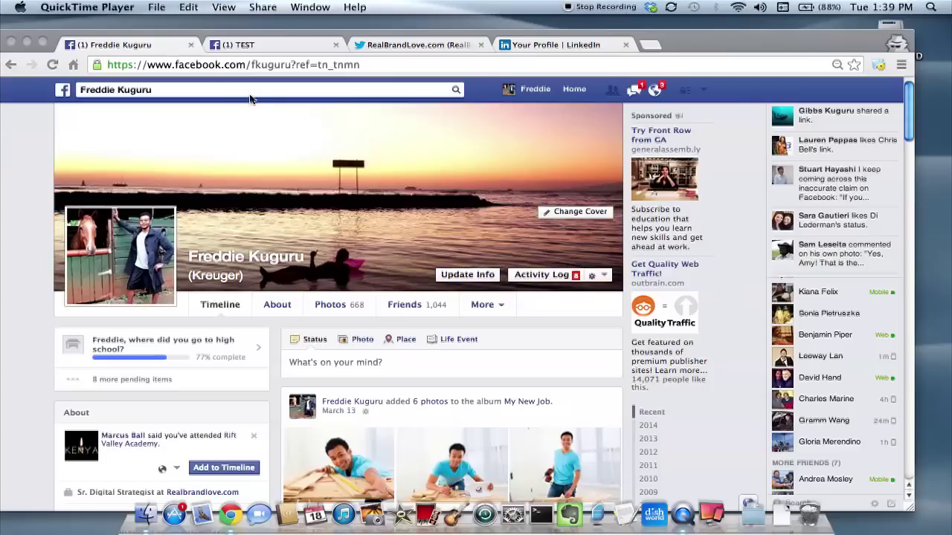
Search Facebook for "woobox custom tab" and open the Woobox Custom Tab app
click(246, 95)
click(189, 93)
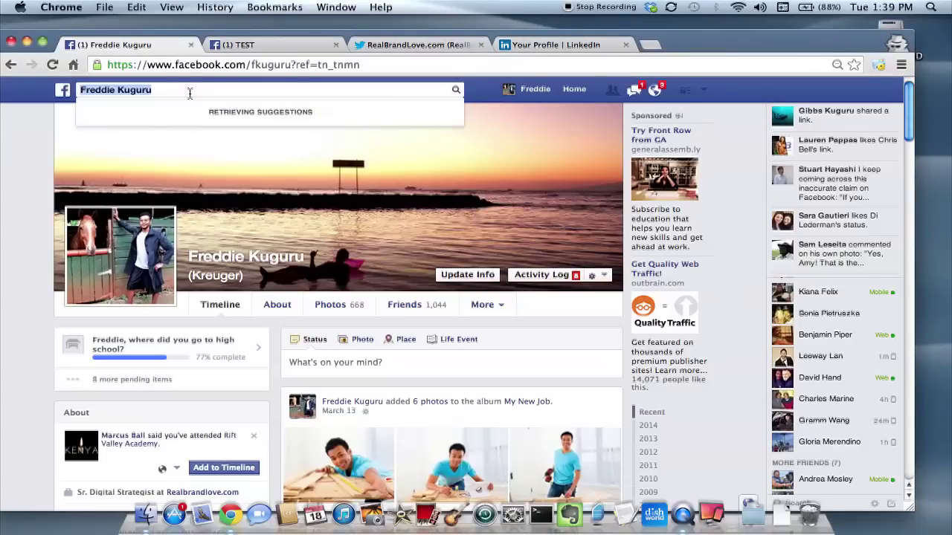
key(BackSpace)
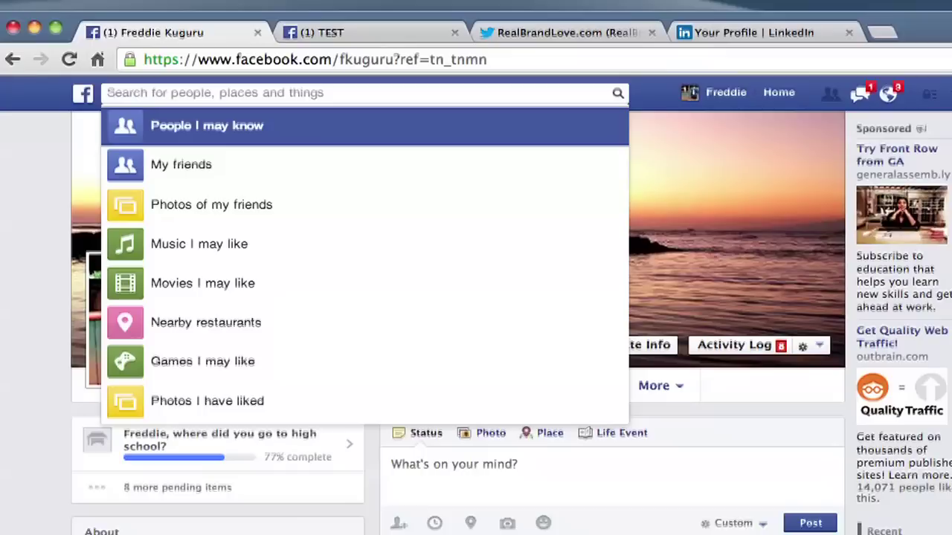
text(woobd)
text(x custon)
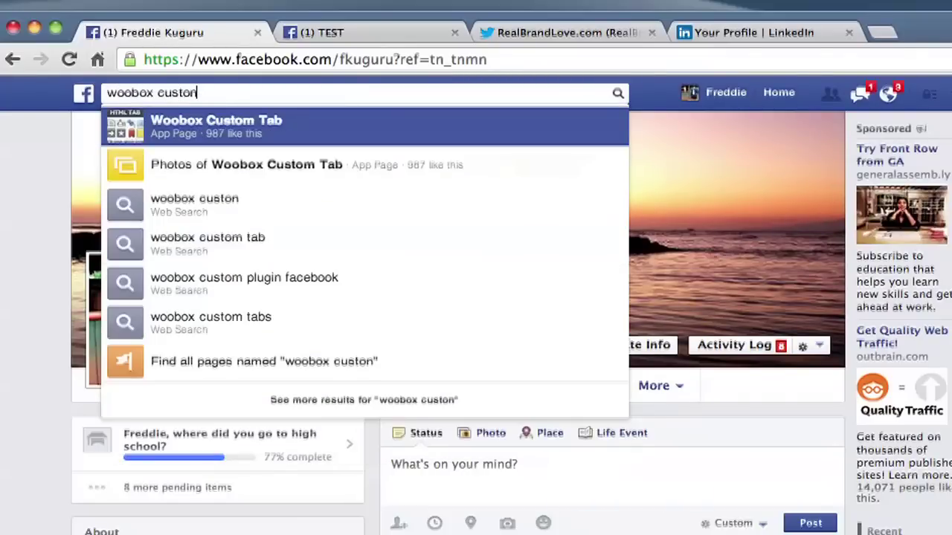
key(BackSpace)
text(m tab)
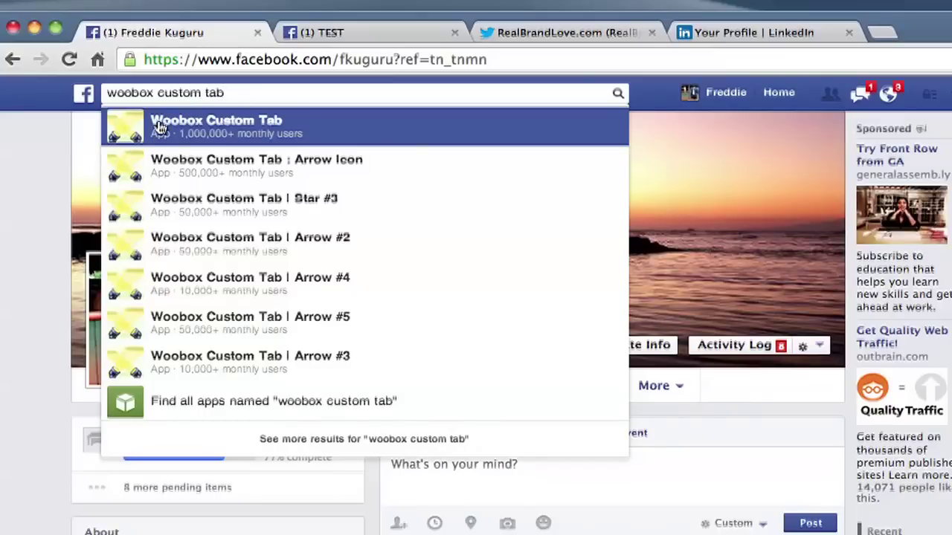
click(159, 131)
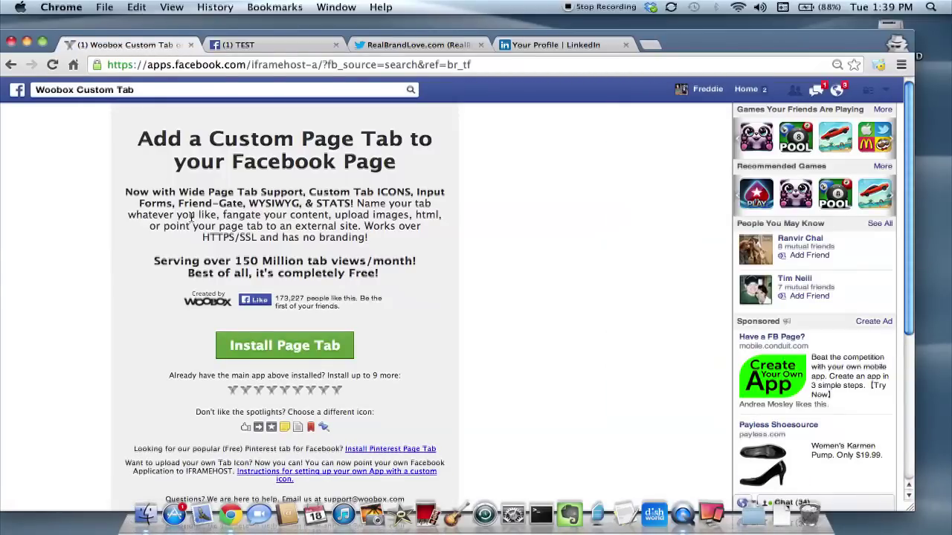
Install the Woobox page tab on the TEST page and authorize the tab application to access the profile information
key(super+minus)
key(super+minus)
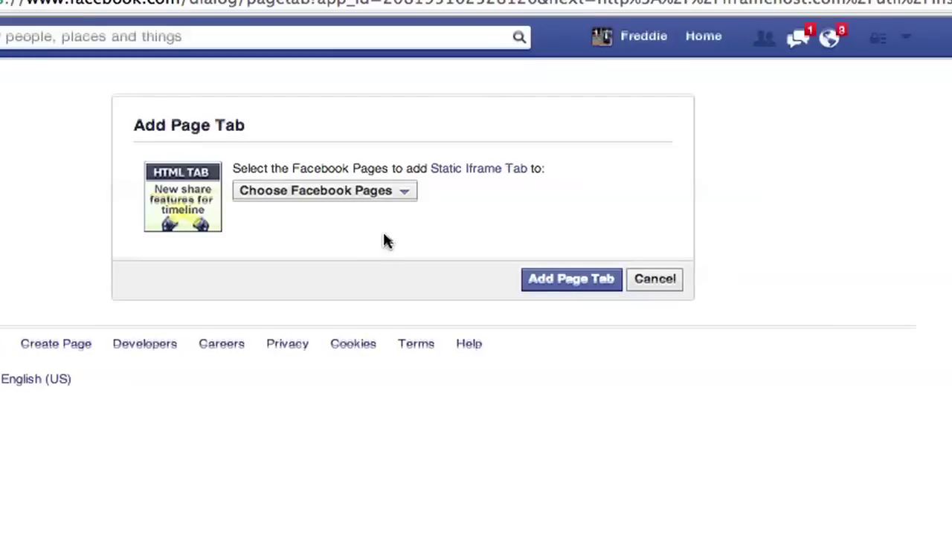
click(405, 194)
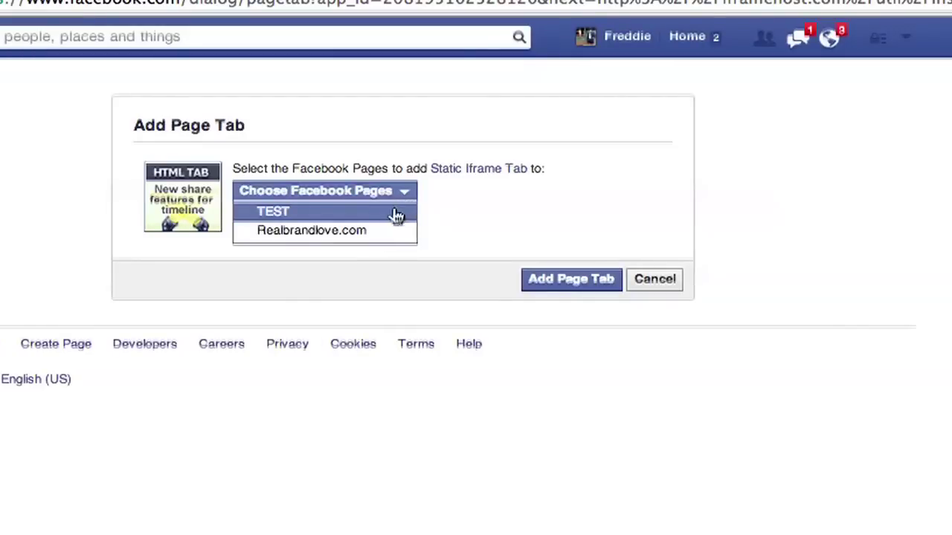
click(393, 216)
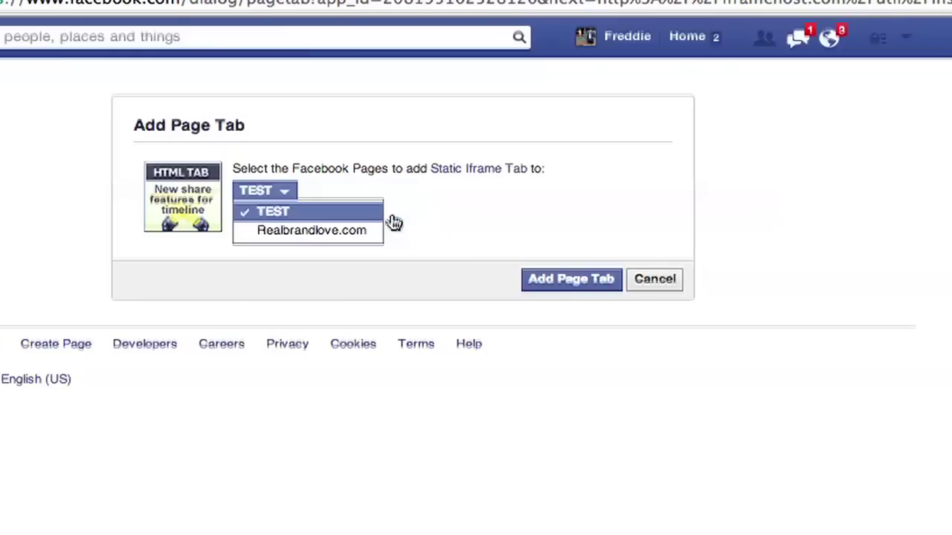
click(570, 281)
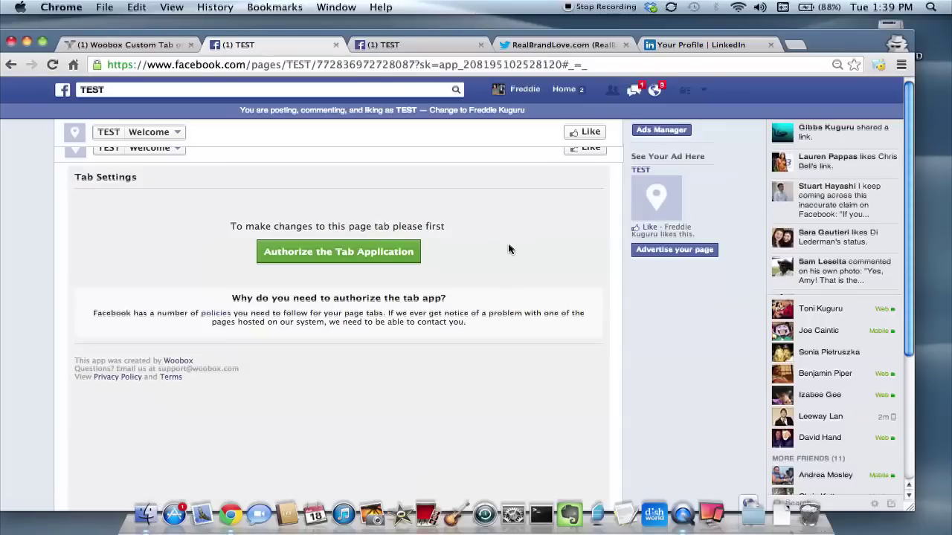
click(351, 252)
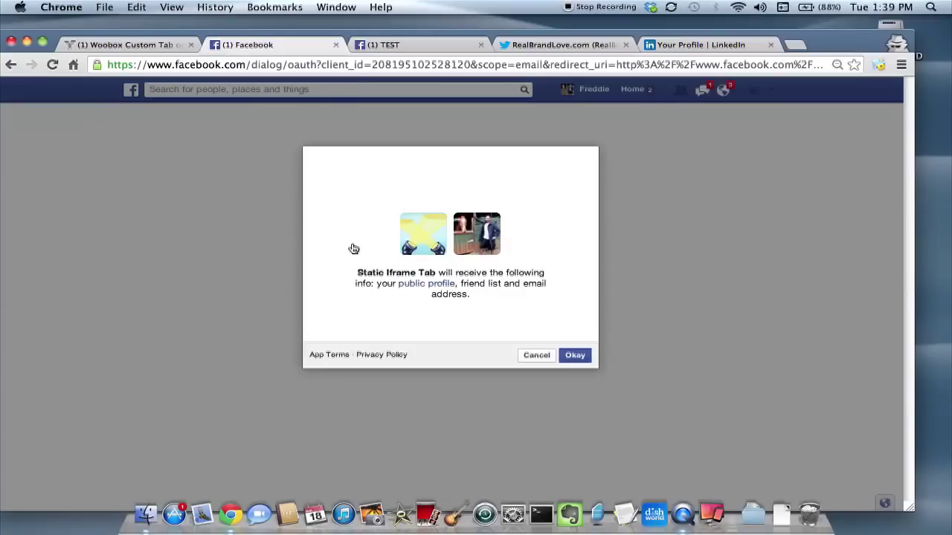
click(577, 358)
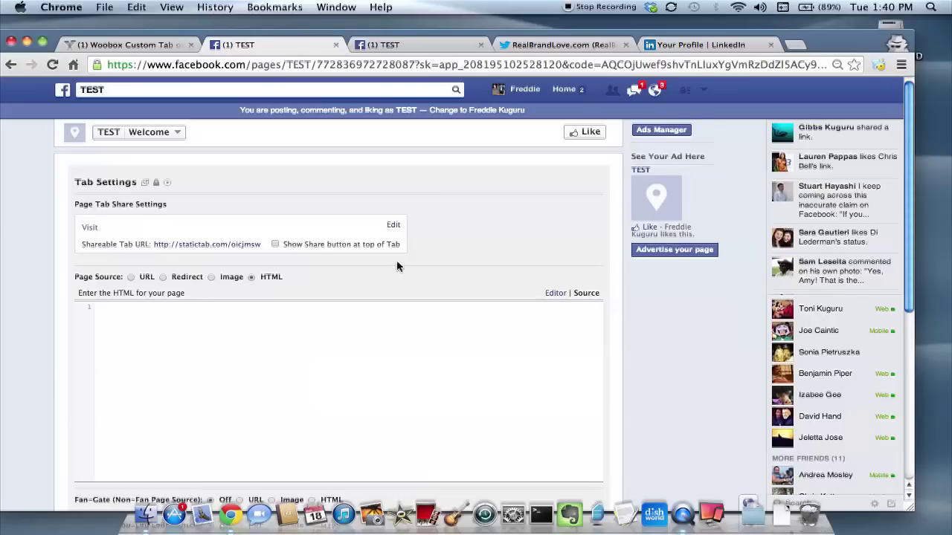
Review the tab settings and set the page source of the Welcome tab to Redirect
drag(909, 179, 908, 216)
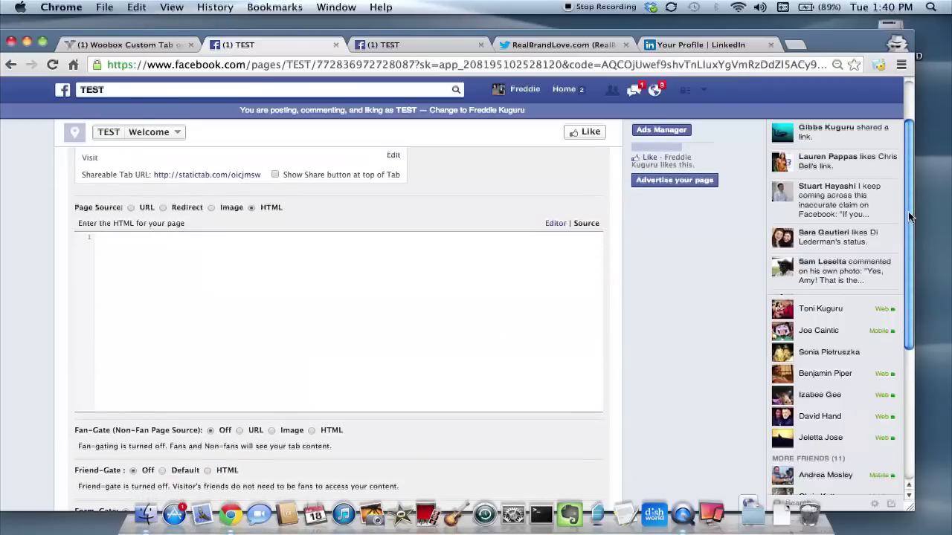
drag(909, 214, 905, 169)
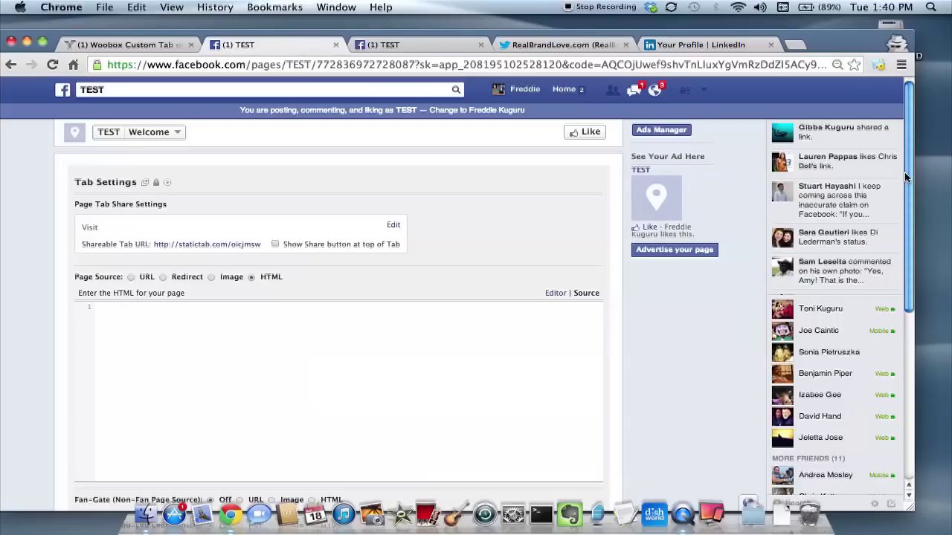
drag(906, 176, 900, 294)
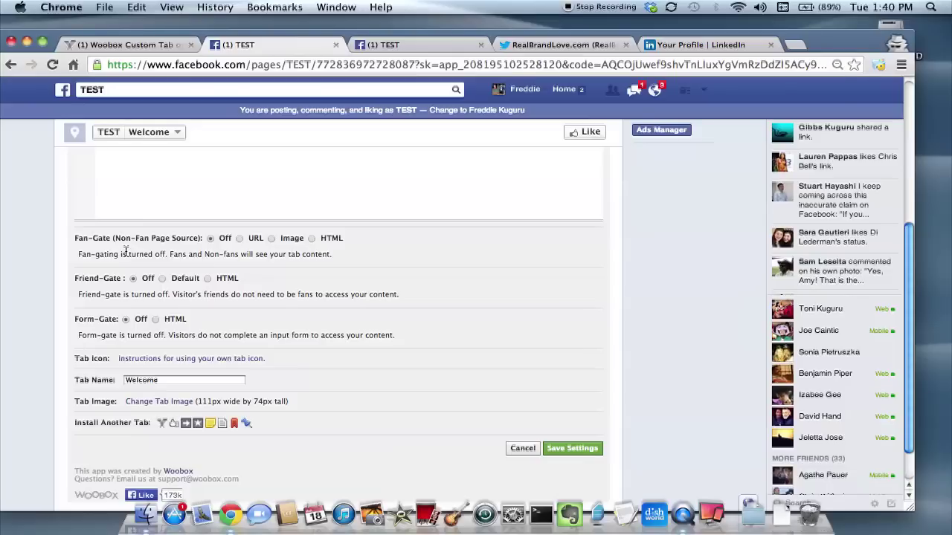
key(super+minus)
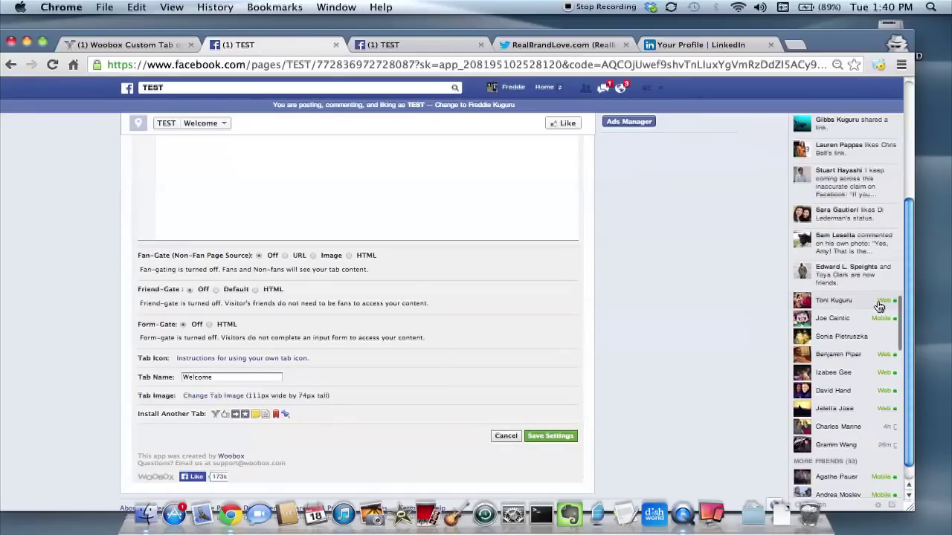
drag(914, 303, 914, 187)
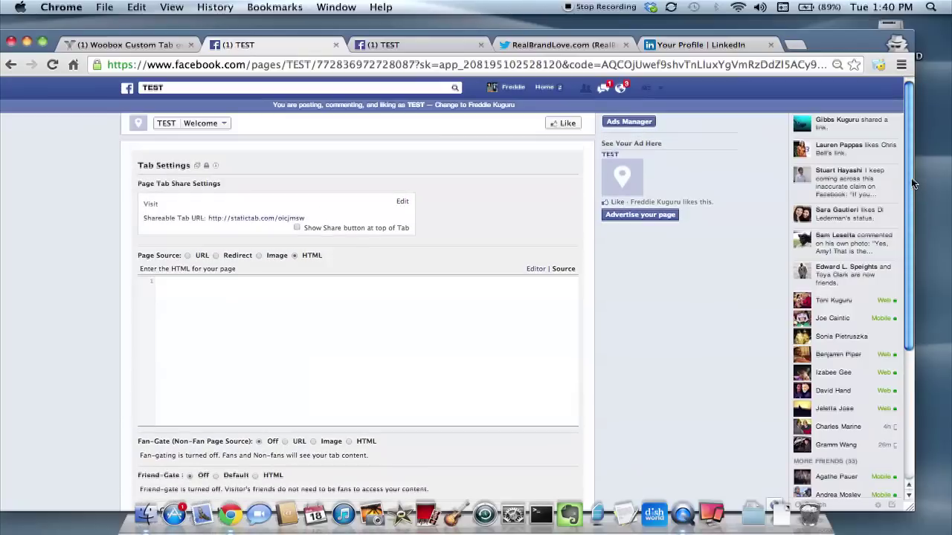
click(215, 255)
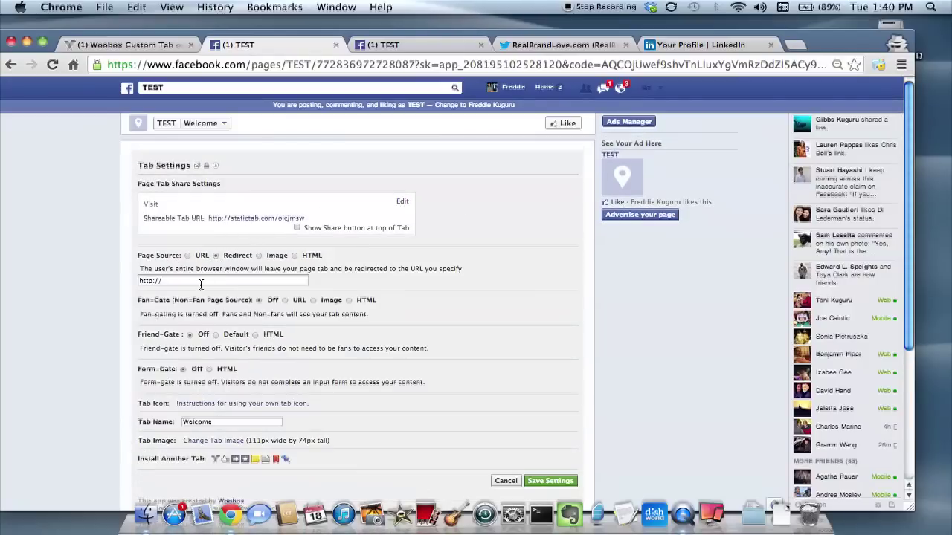
click(200, 284)
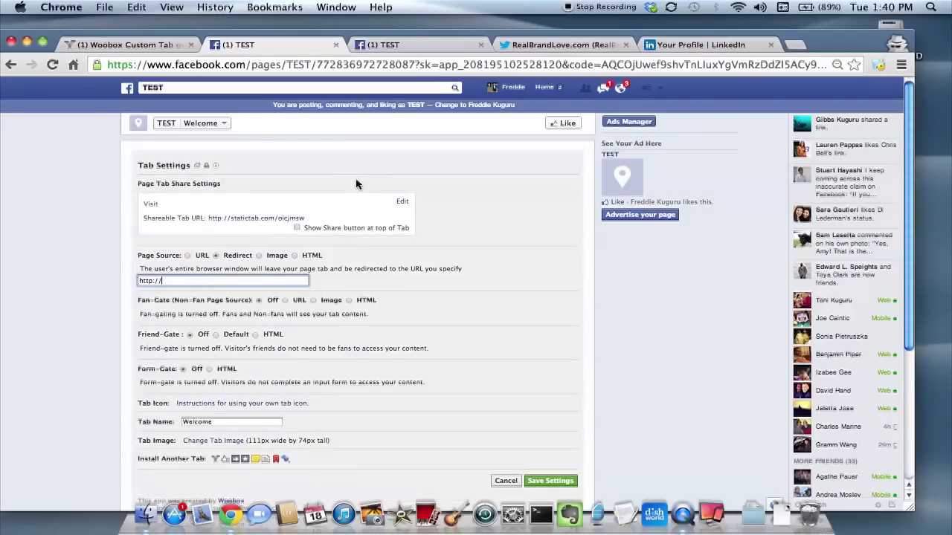
Switch to the LinkedIn profile and copy its public profile URL
click(528, 45)
click(666, 46)
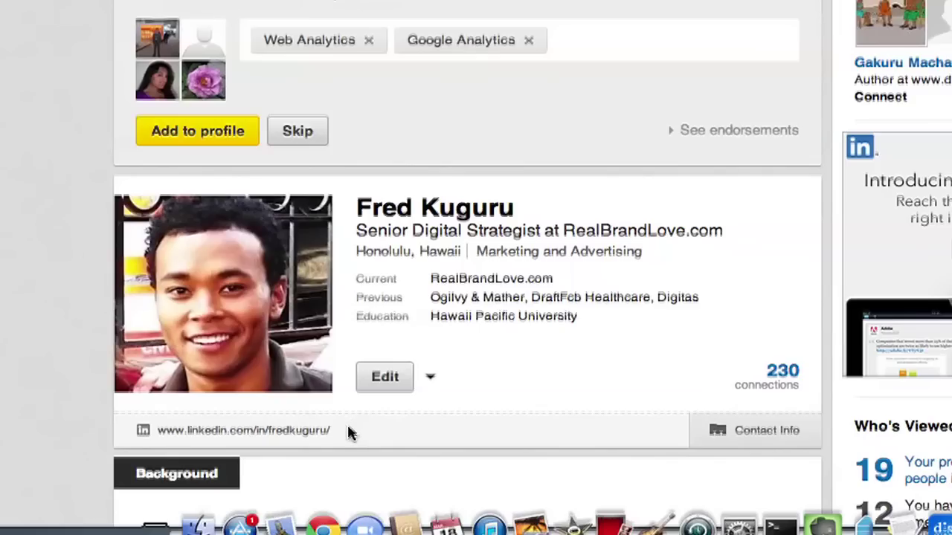
drag(248, 448, 123, 448)
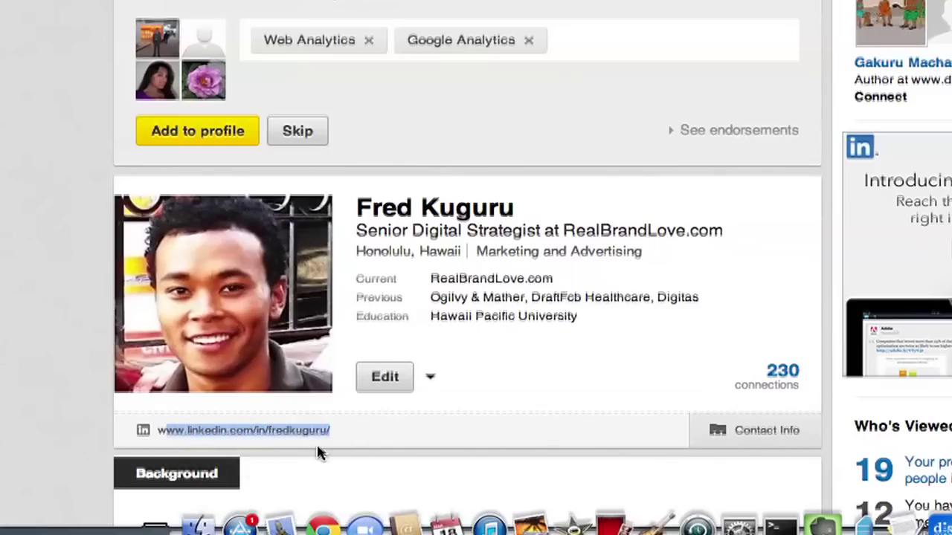
drag(332, 438, 160, 432)
key(super+c)
right_click(179, 433)
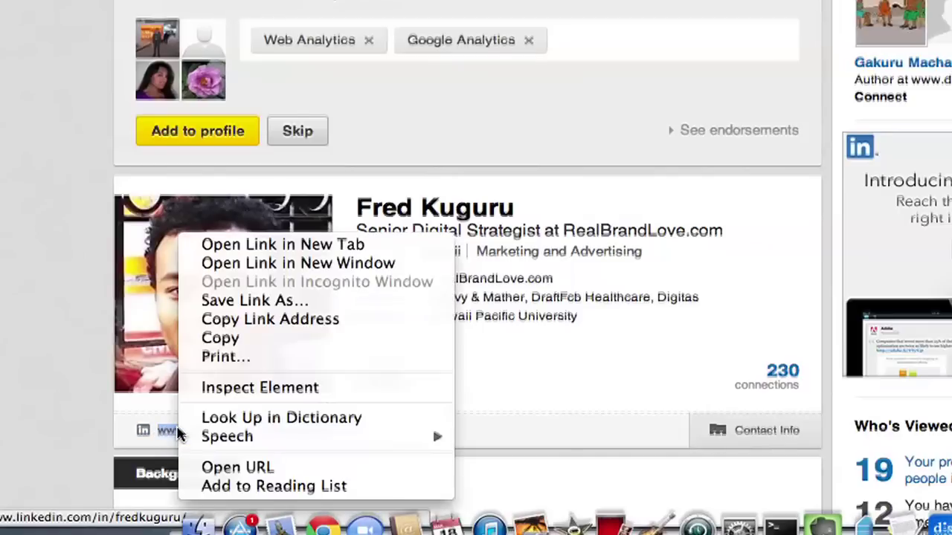
click(223, 339)
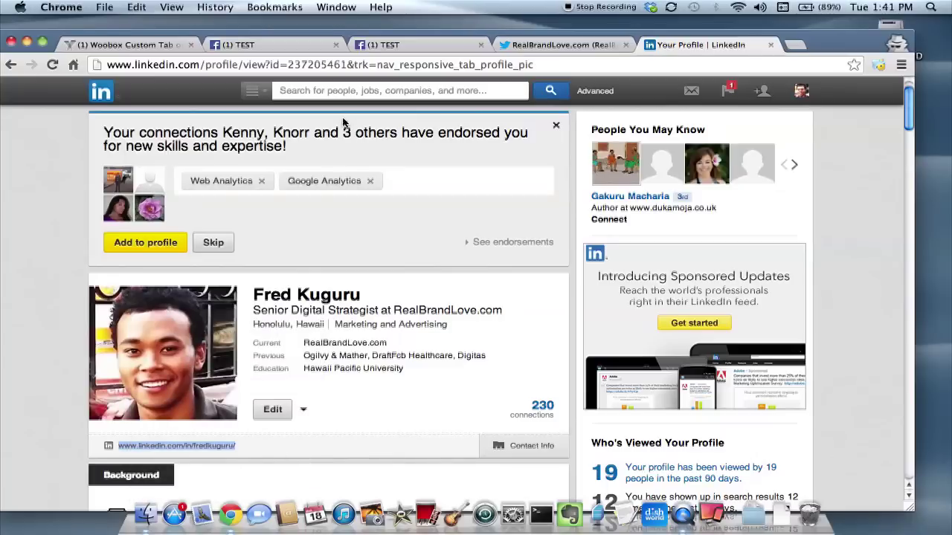
Enter the copied LinkedIn profile URL as the Welcome tab's redirect address and save the tab settings
click(123, 45)
click(243, 46)
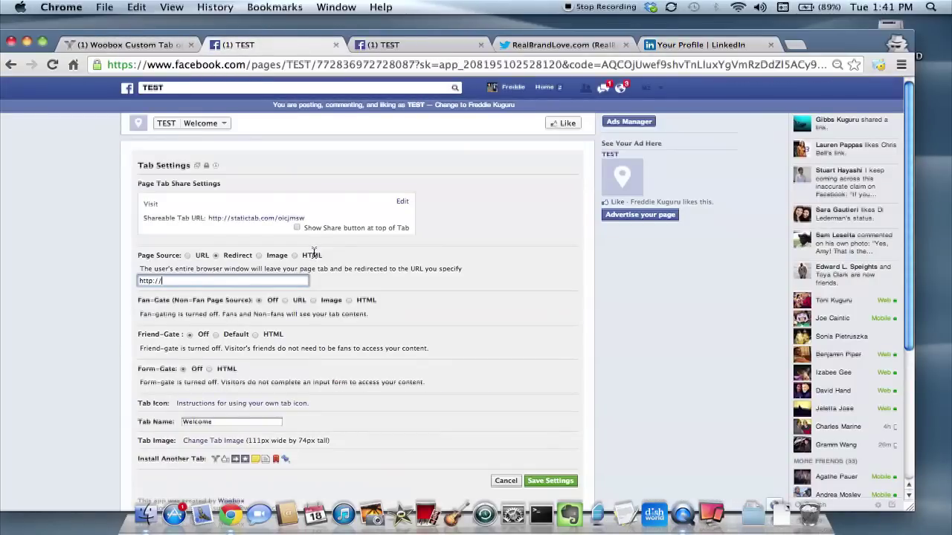
right_click(280, 281)
click(312, 296)
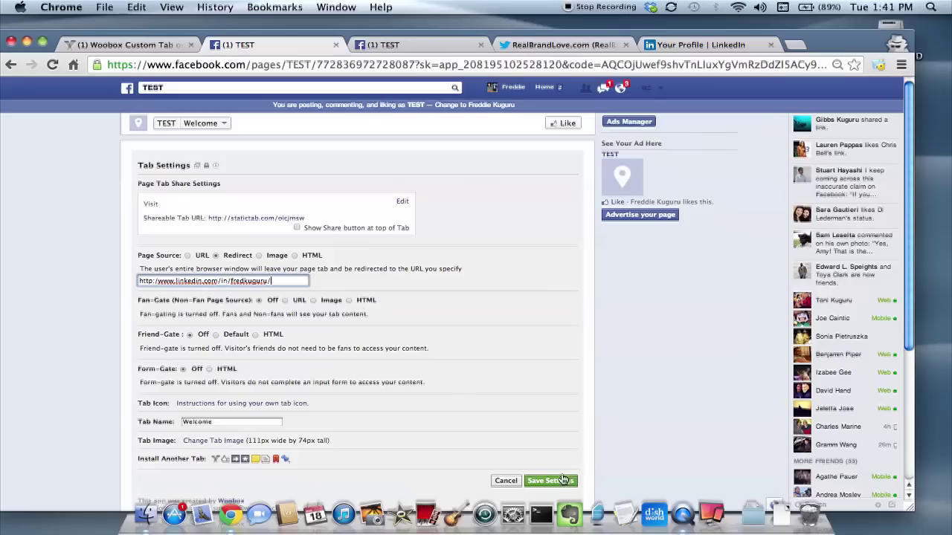
click(559, 481)
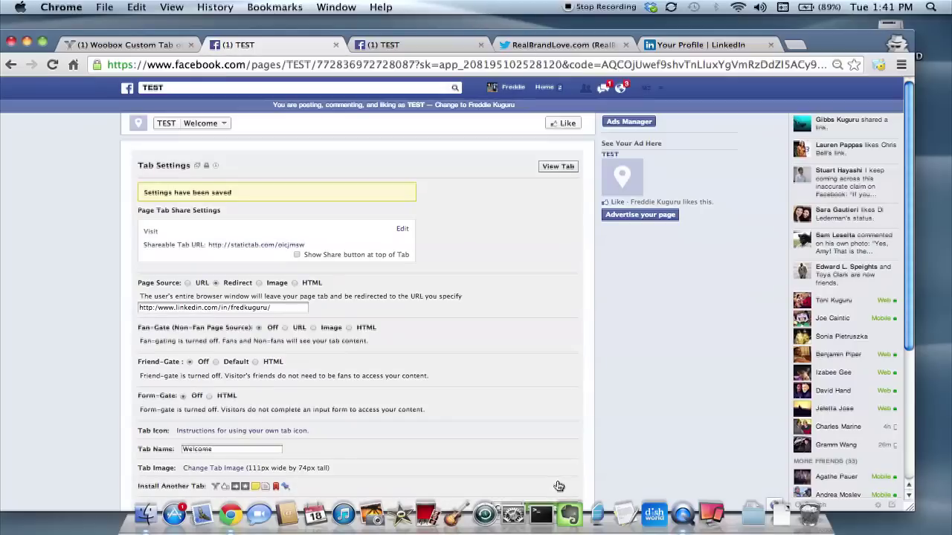
Test the Welcome tab from the TEST page's main view, dismissing the page tour and accepting the redirect
click(167, 124)
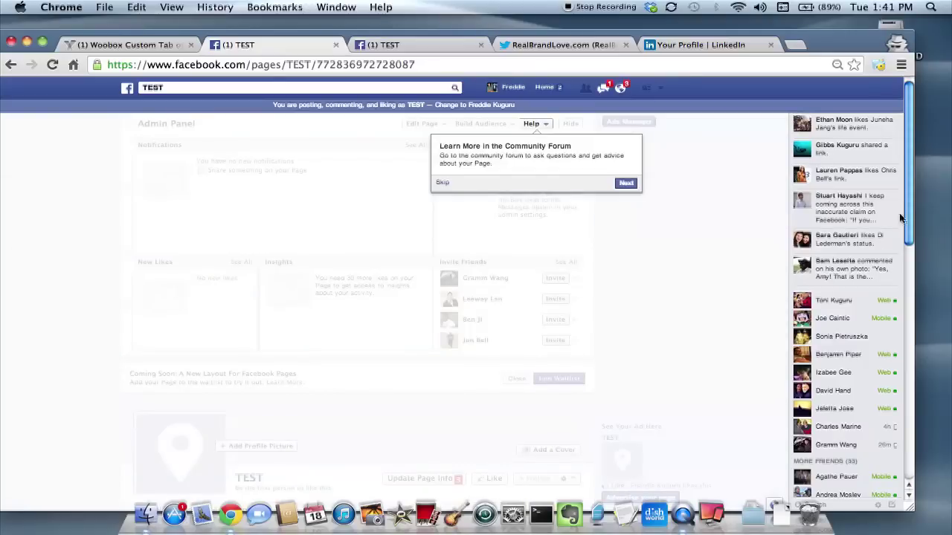
click(626, 183)
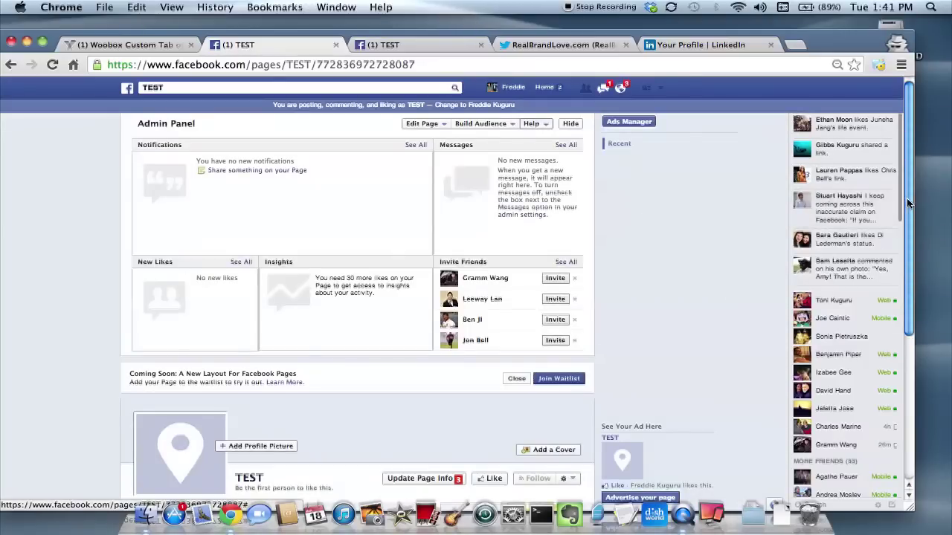
drag(908, 204, 904, 285)
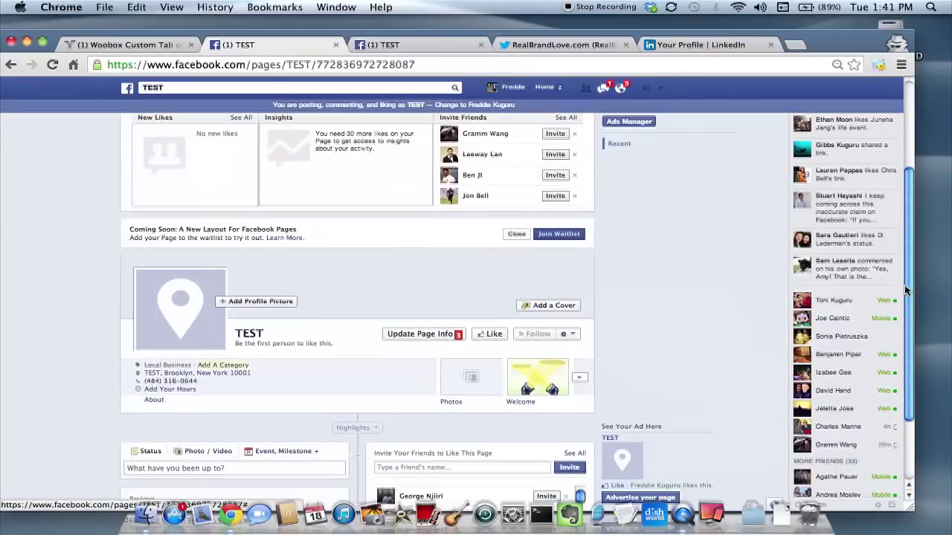
click(530, 398)
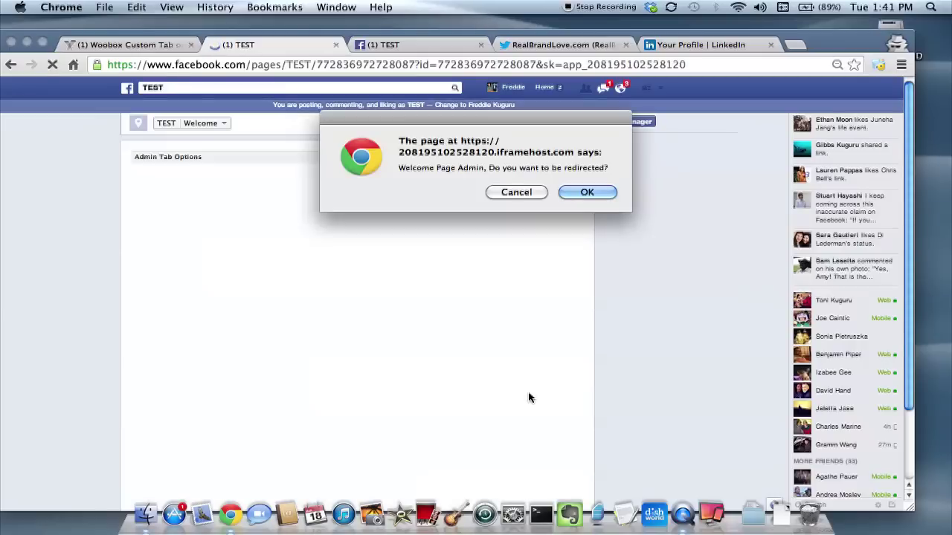
click(588, 191)
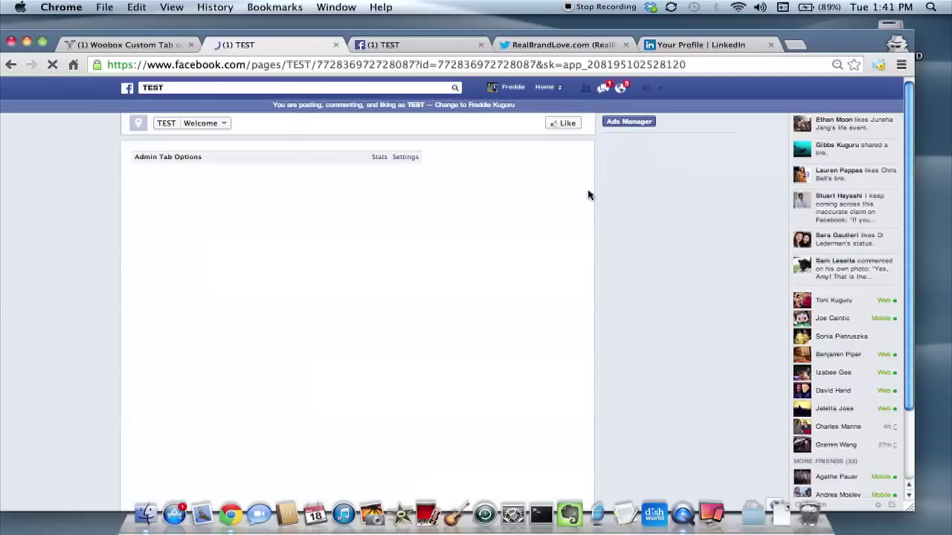